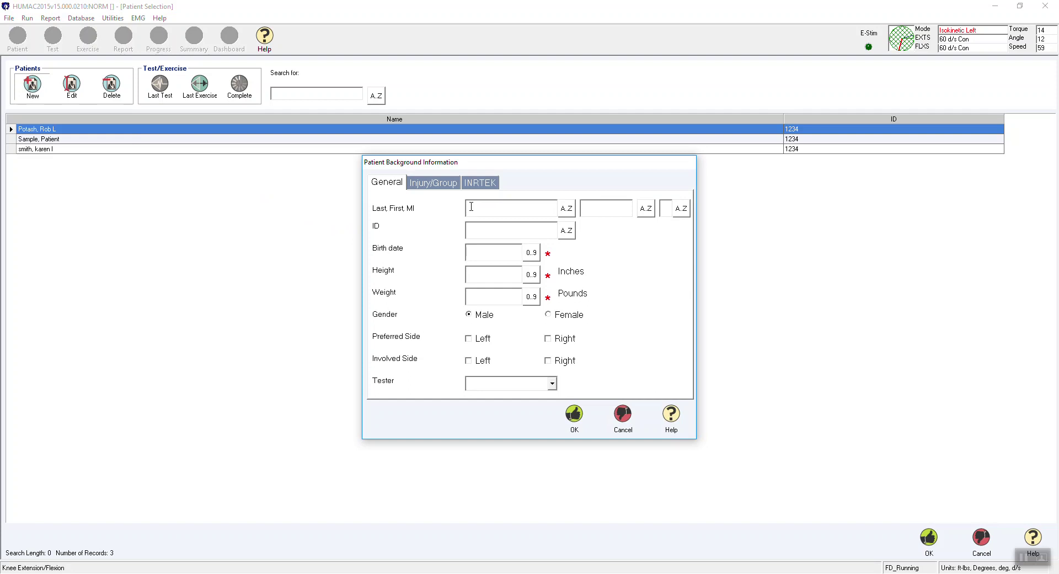
# Enter the patient's name, ID, birth date, height 68 inches and weight 140 pounds.
pyautogui.write('Sample')
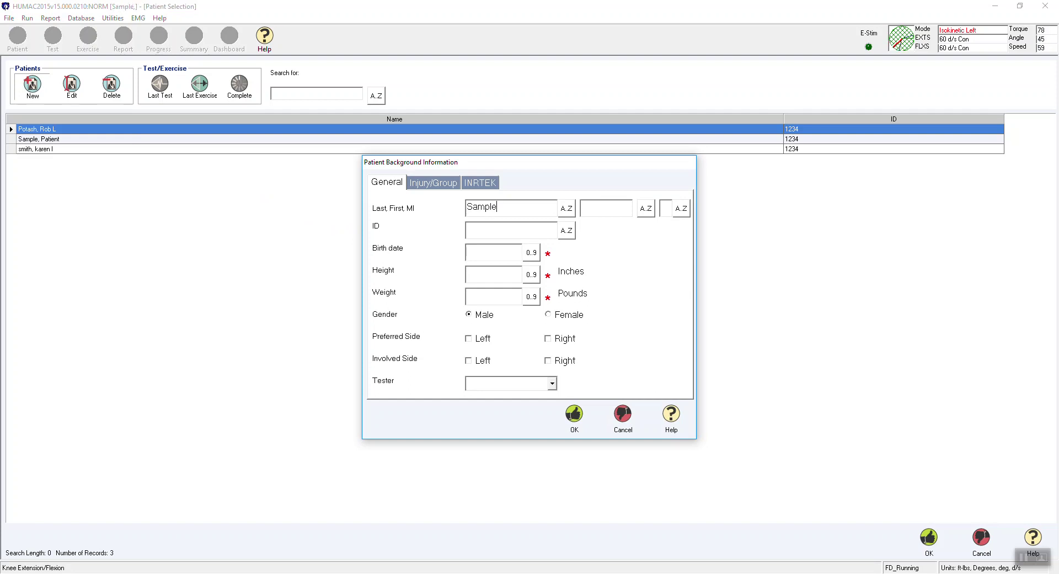
pyautogui.press('Tab')
pyautogui.write('Karen')
pyautogui.press('Tab')
pyautogui.write('I')
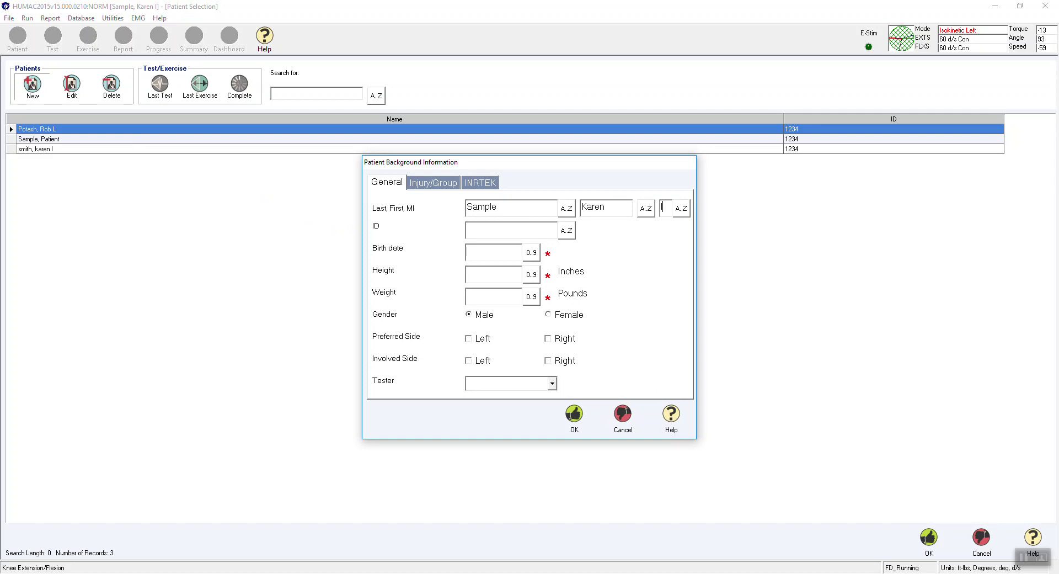
pyautogui.write('123')
pyautogui.press('Tab')
pyautogui.write('01/01/1191')
pyautogui.press('BackSpace')
pyautogui.press('BackSpace')
pyautogui.press('BackSpace')
pyautogui.write('91')
pyautogui.press('Tab')
pyautogui.write('68')
pyautogui.write('140')
pyautogui.press('Tab')
# Mark the patient as female, left side preferred, right side involved.
pyautogui.click(560, 319)
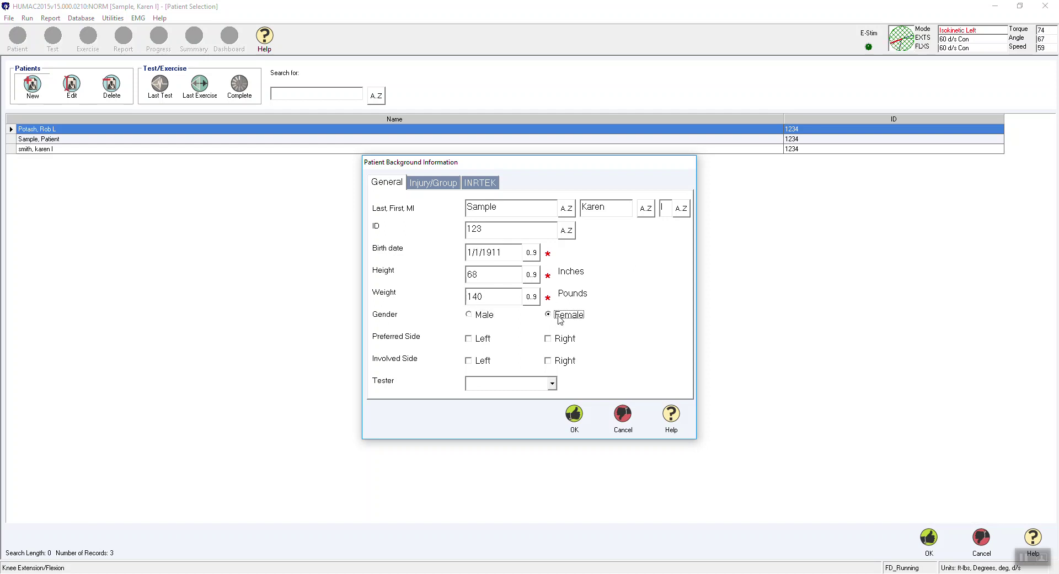
pyautogui.click(484, 341)
pyautogui.click(561, 363)
pyautogui.click(552, 383)
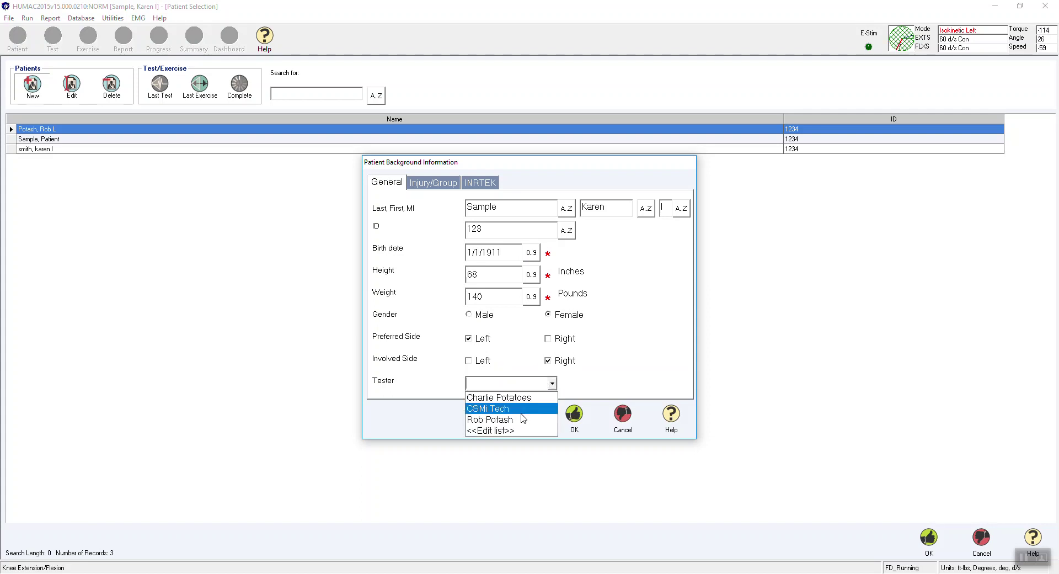
# Delete an existing tester from the tester list.
pyautogui.click(519, 431)
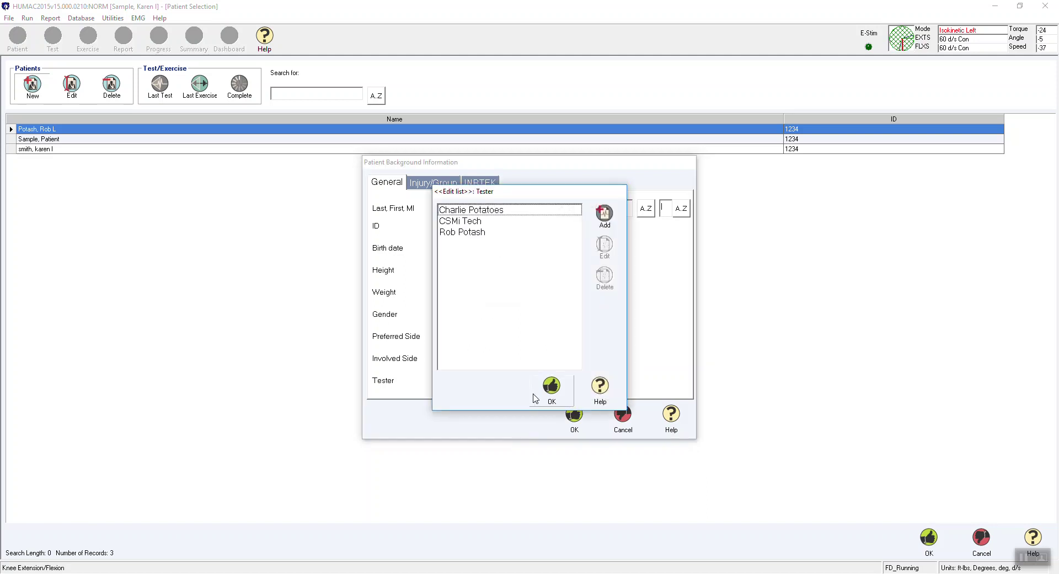
pyautogui.click(493, 233)
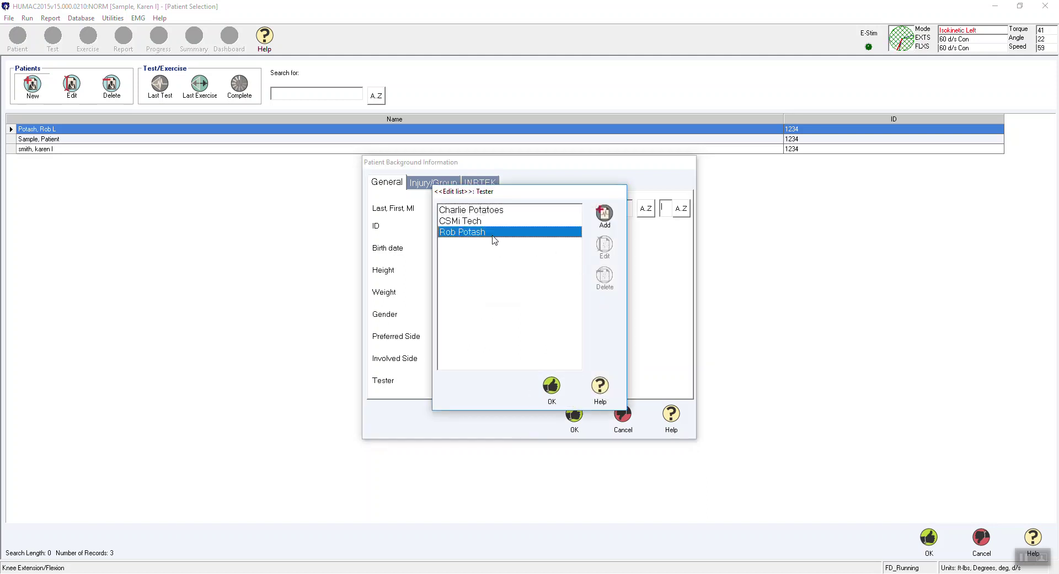
pyautogui.click(596, 270)
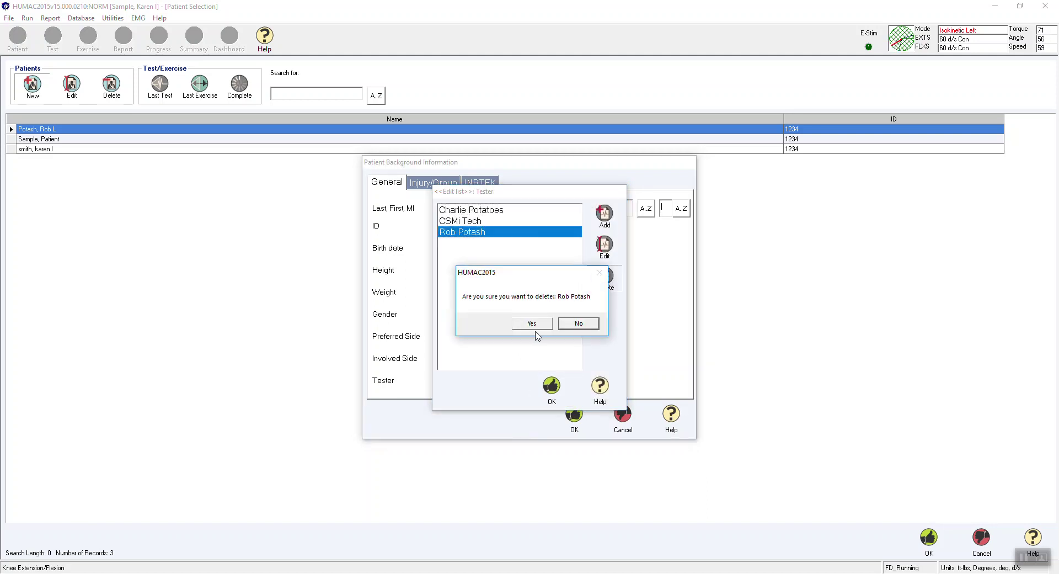
pyautogui.click(533, 324)
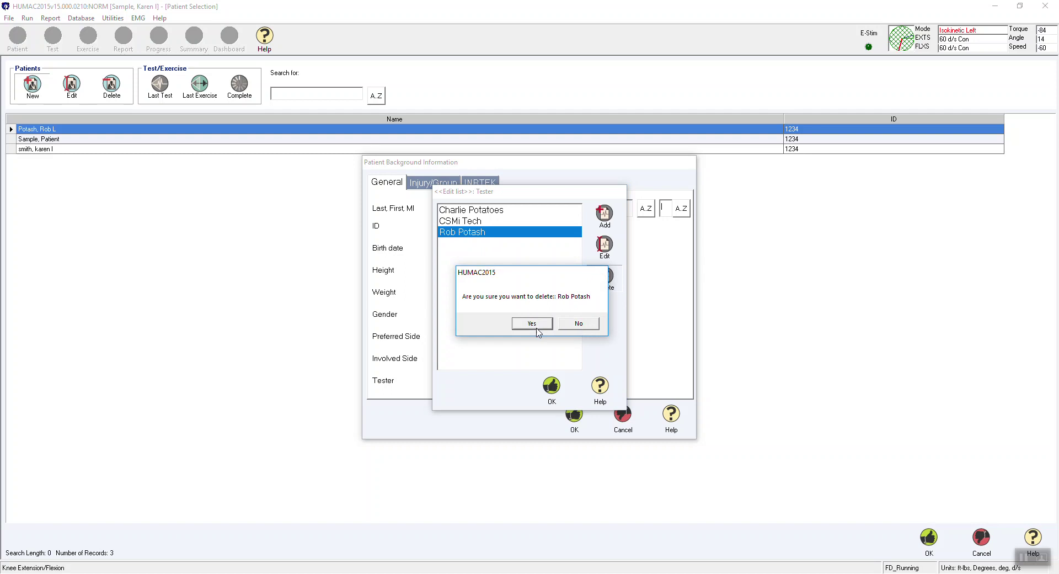
# Add a new tester by name and assign that tester to the patient.
pyautogui.click(604, 213)
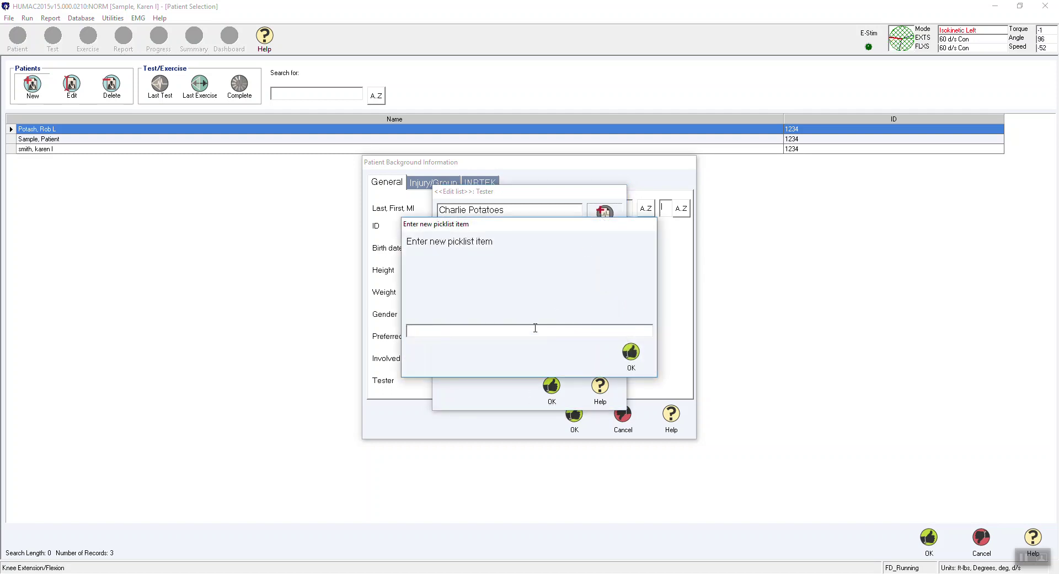
pyautogui.click(631, 352)
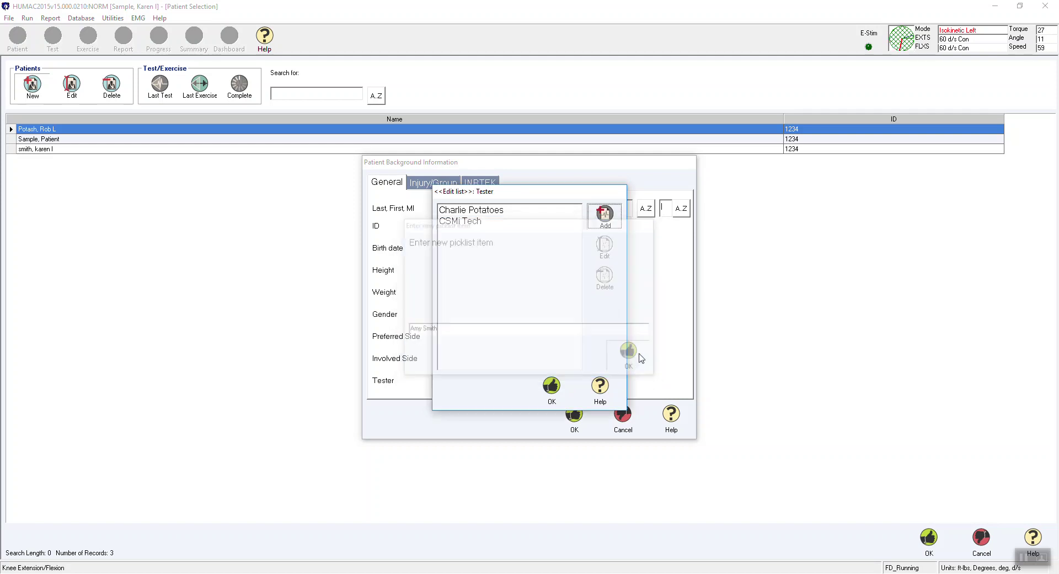
pyautogui.click(551, 385)
pyautogui.click(552, 385)
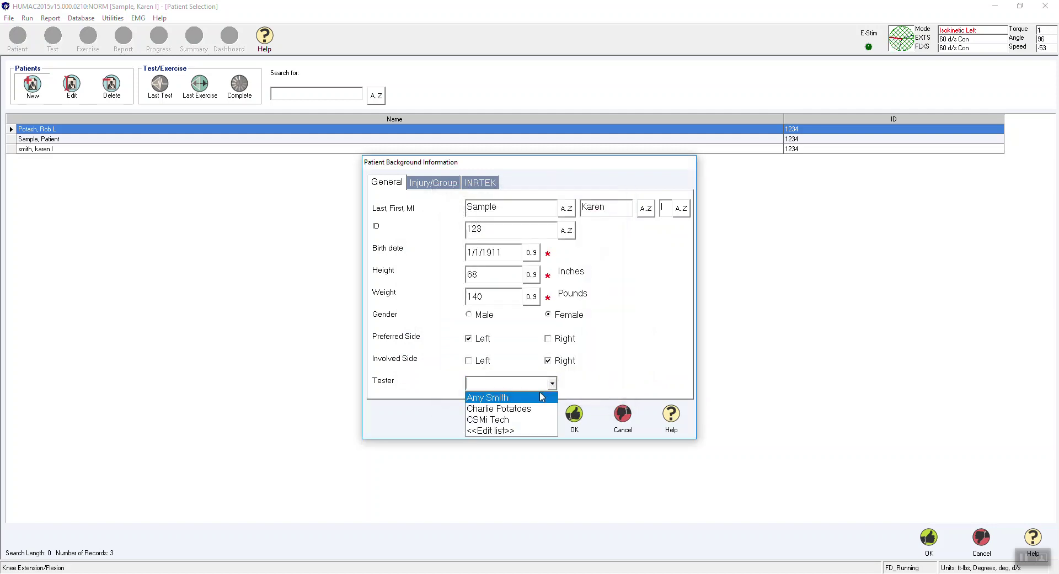
pyautogui.click(540, 395)
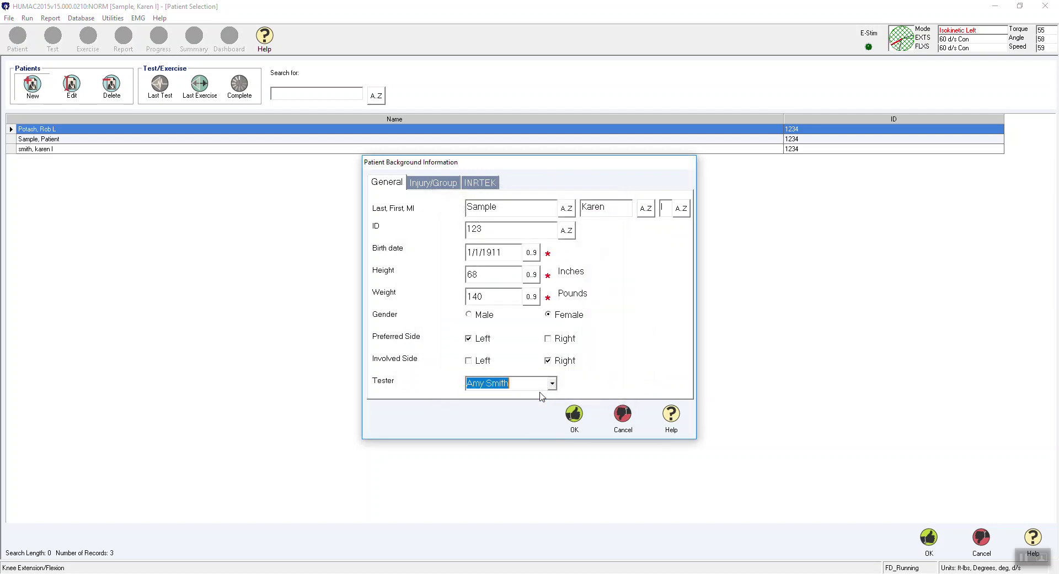
# On the injury details, set diagnosis ACL Tear with injury date 3/5/2019.
pyautogui.click(440, 185)
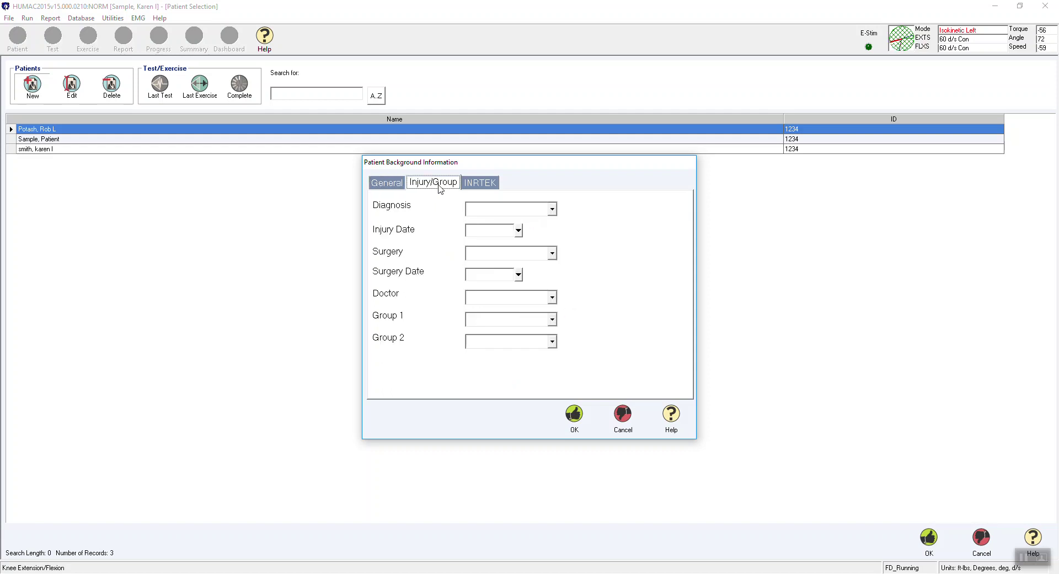
pyautogui.click(551, 209)
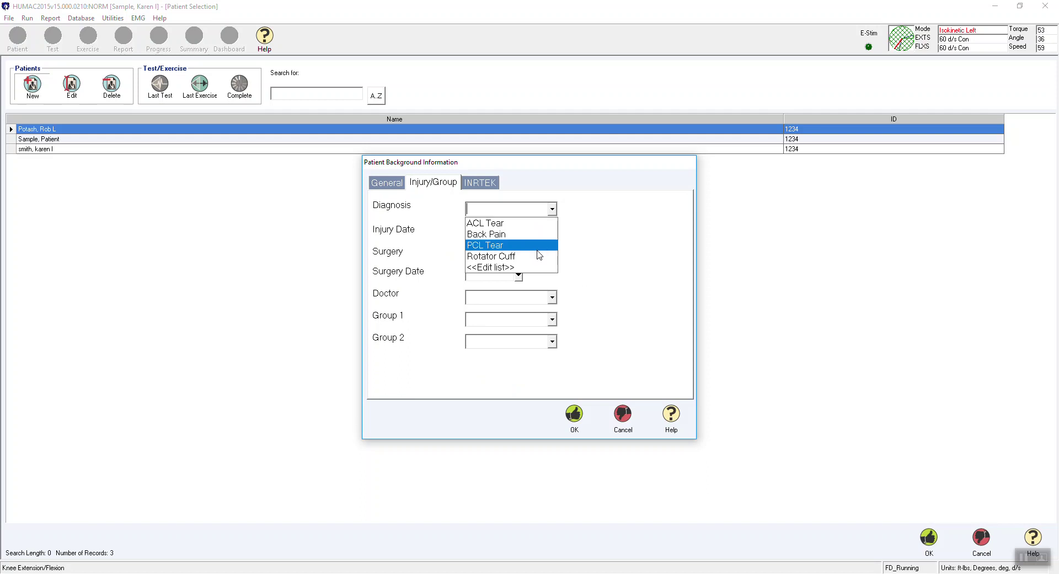
pyautogui.click(530, 223)
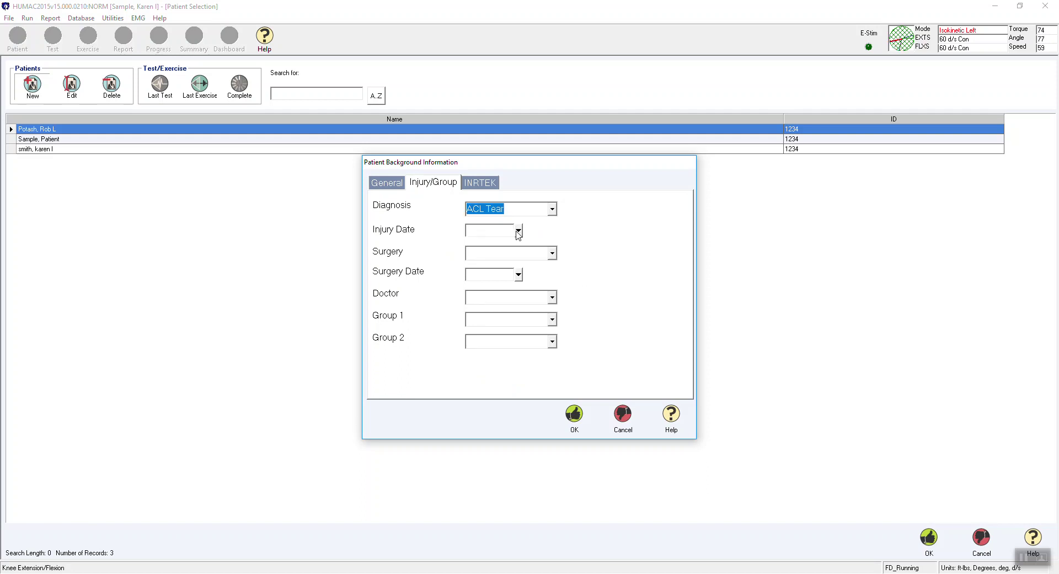
pyautogui.click(518, 231)
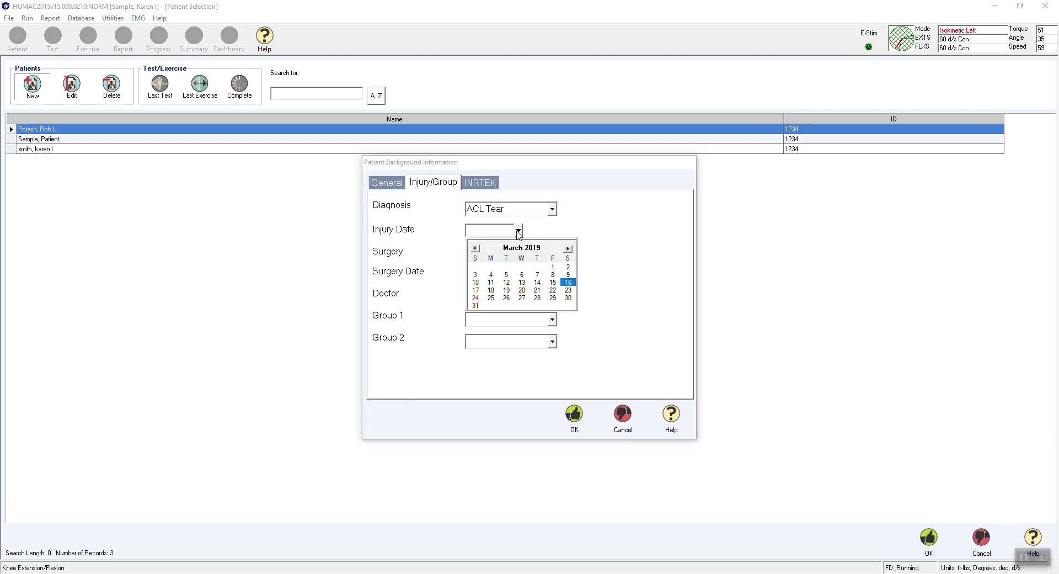
pyautogui.click(506, 275)
# Set the surgery to Arthroscopy with surgery date 3/7/2019.
pyautogui.click(556, 254)
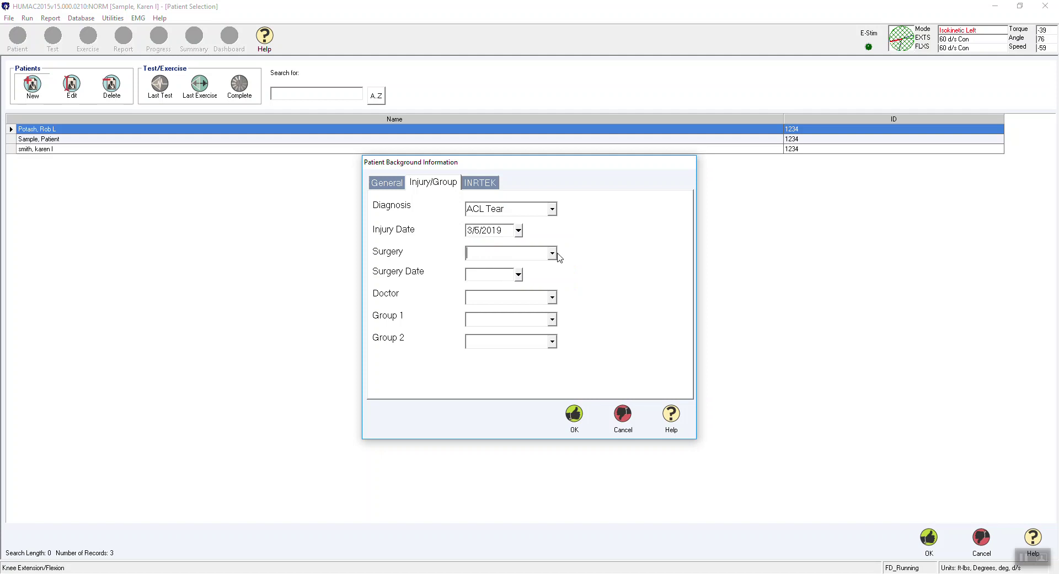
pyautogui.click(552, 254)
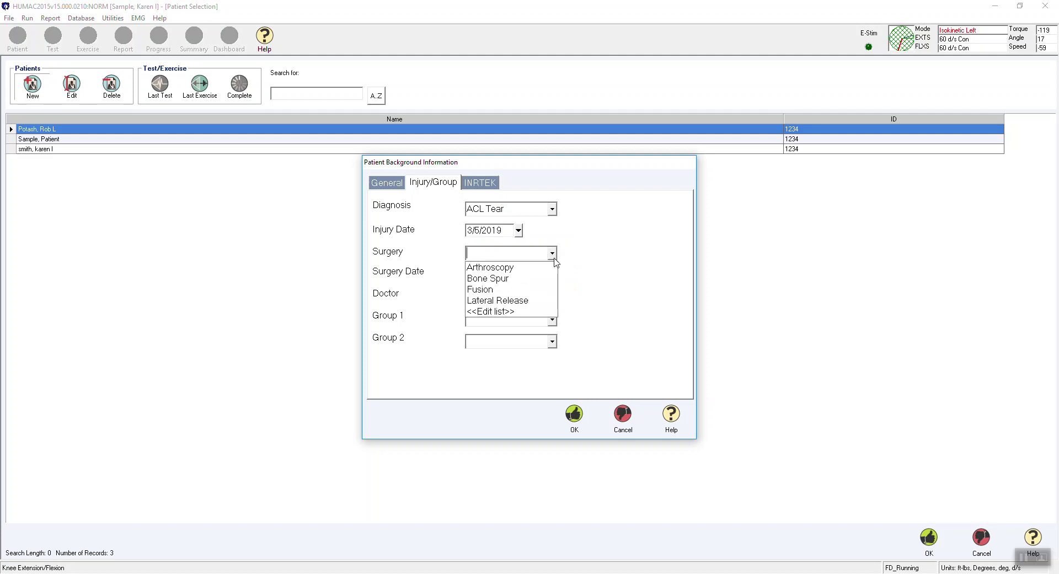
pyautogui.click(542, 269)
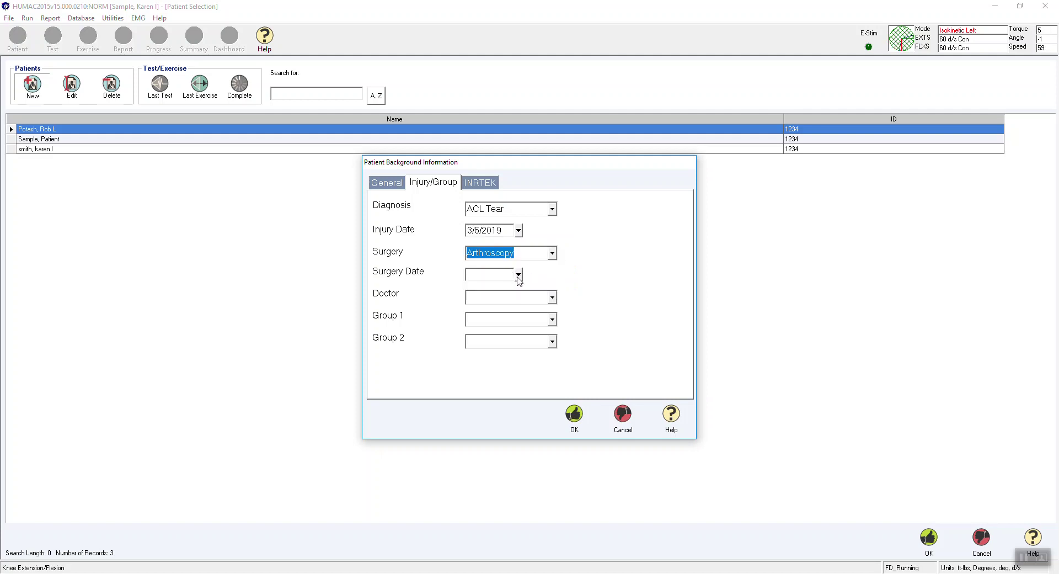
pyautogui.click(518, 275)
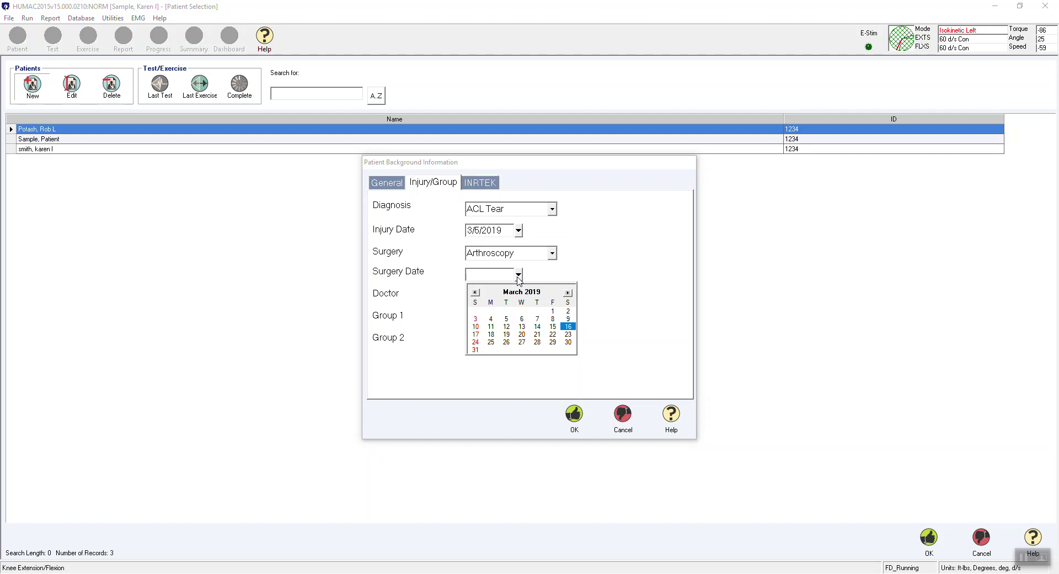
pyautogui.click(536, 319)
# Assign the patient's doctor and set Group 1 to Skiing.
pyautogui.click(552, 298)
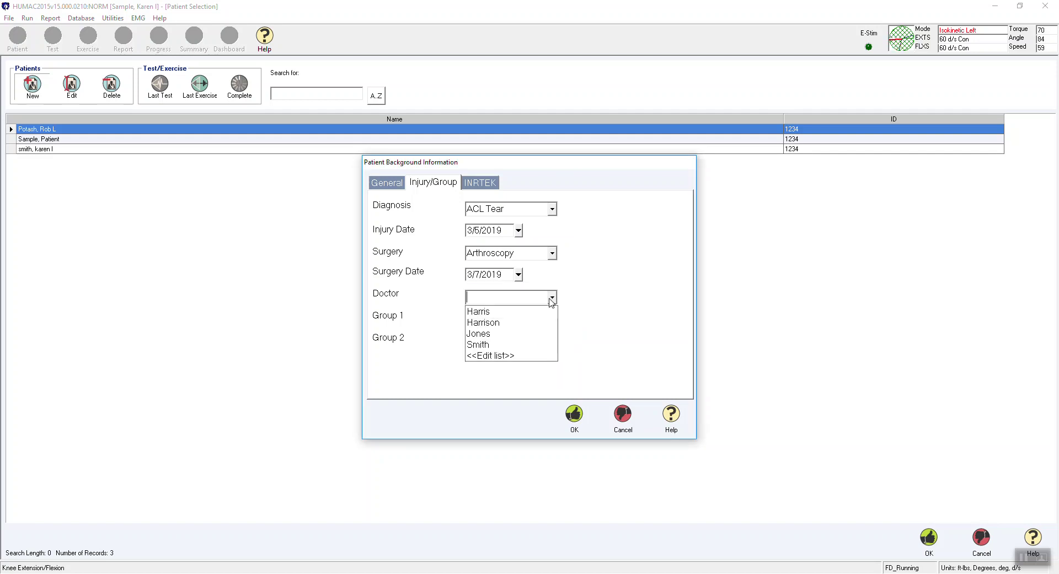
pyautogui.click(525, 334)
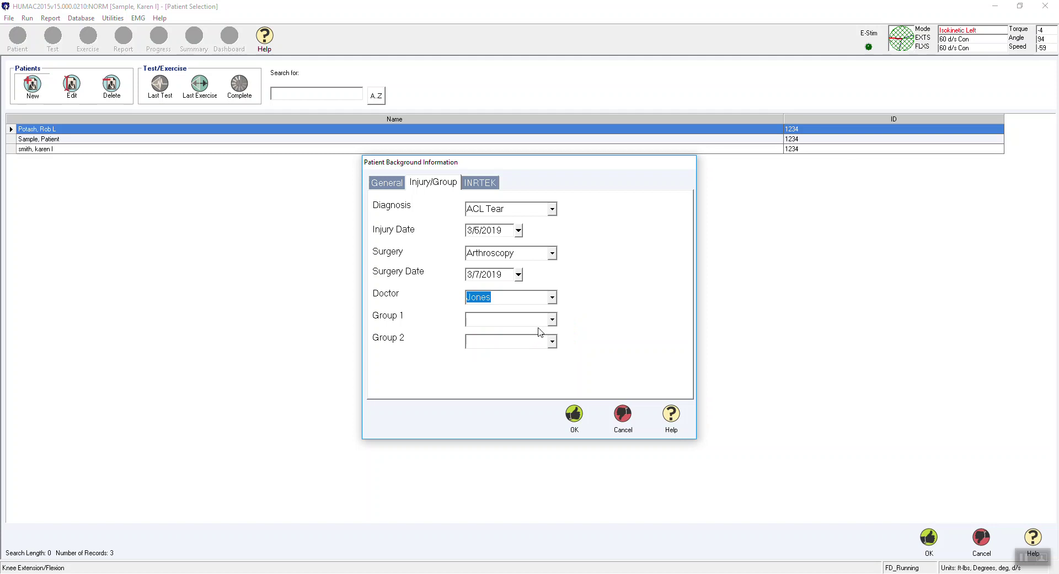
pyautogui.click(552, 319)
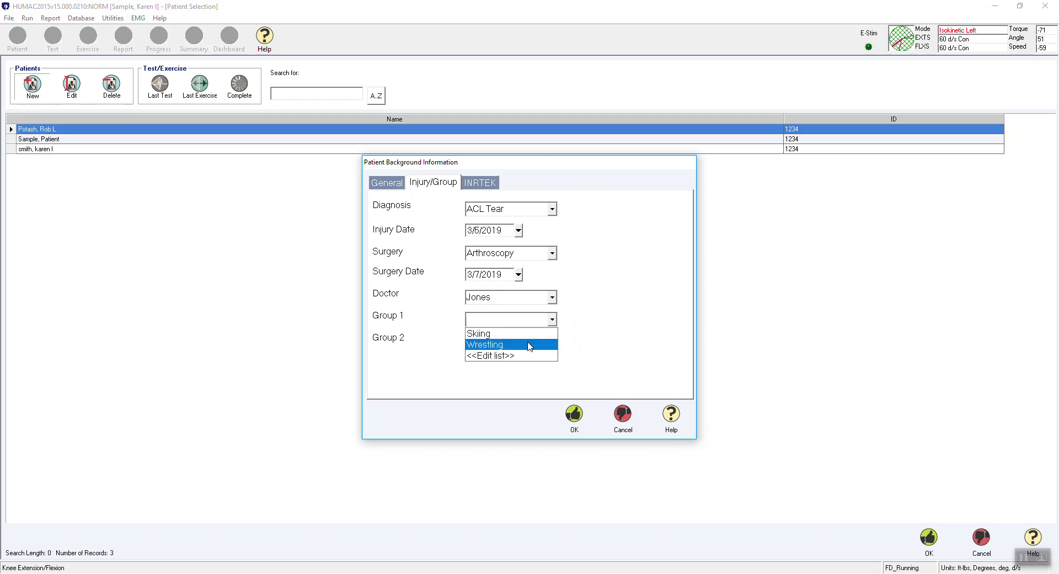
pyautogui.click(531, 332)
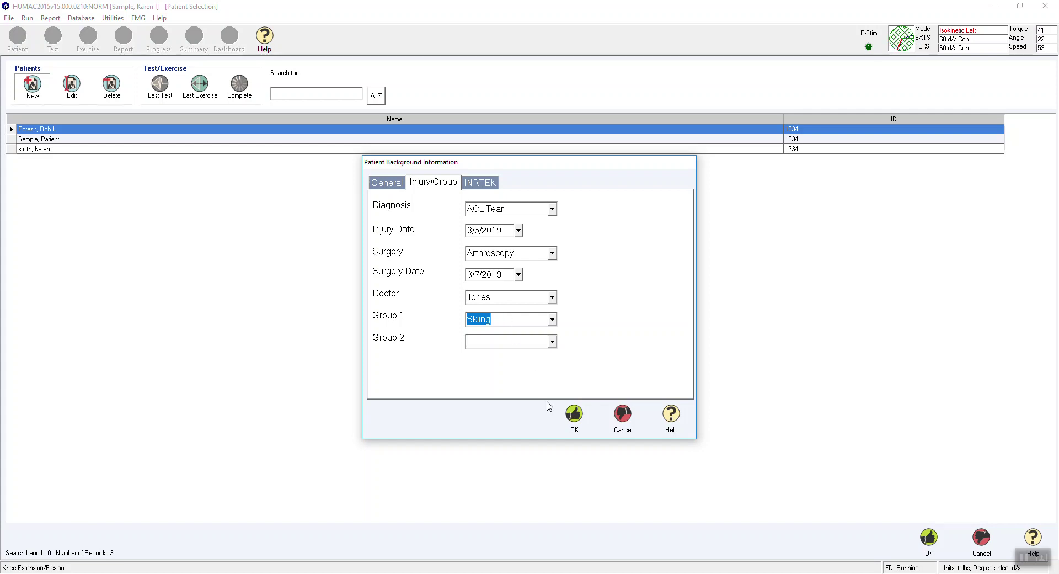
# Save the patient background and start a Knee Extension/Flexion test.
pyautogui.click(573, 415)
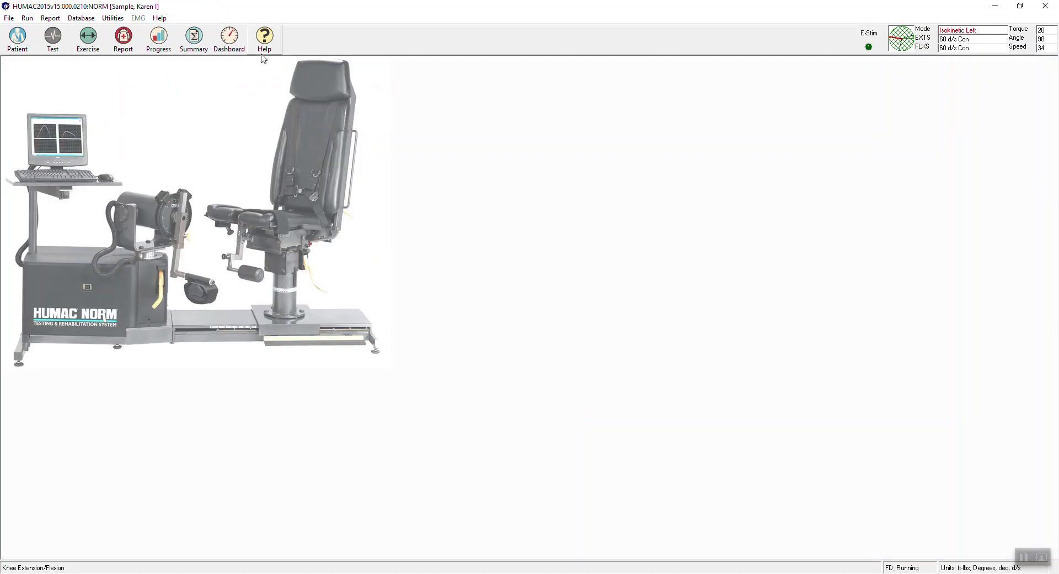
pyautogui.click(53, 37)
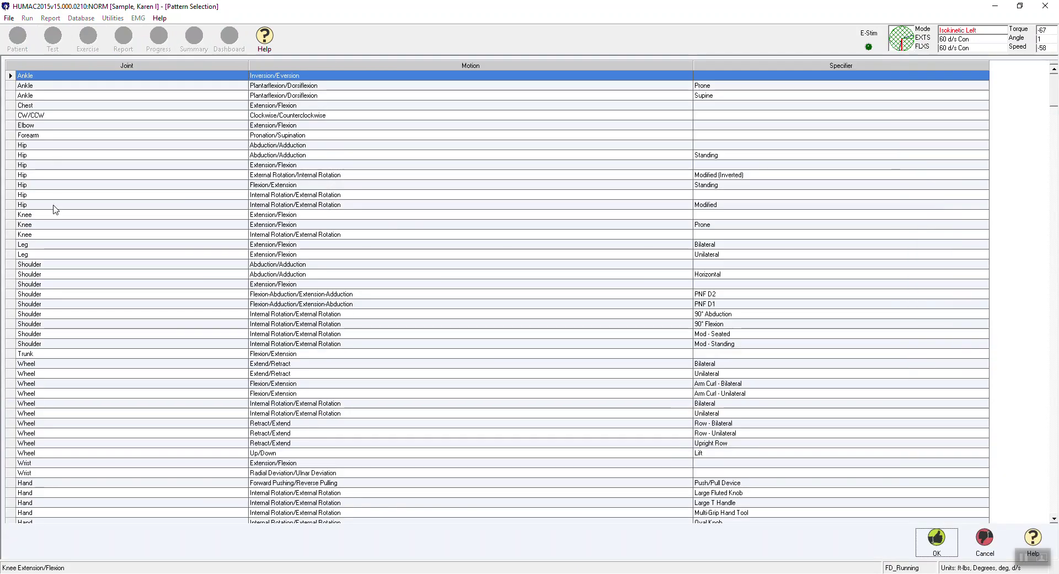
pyautogui.doubleClick(55, 215)
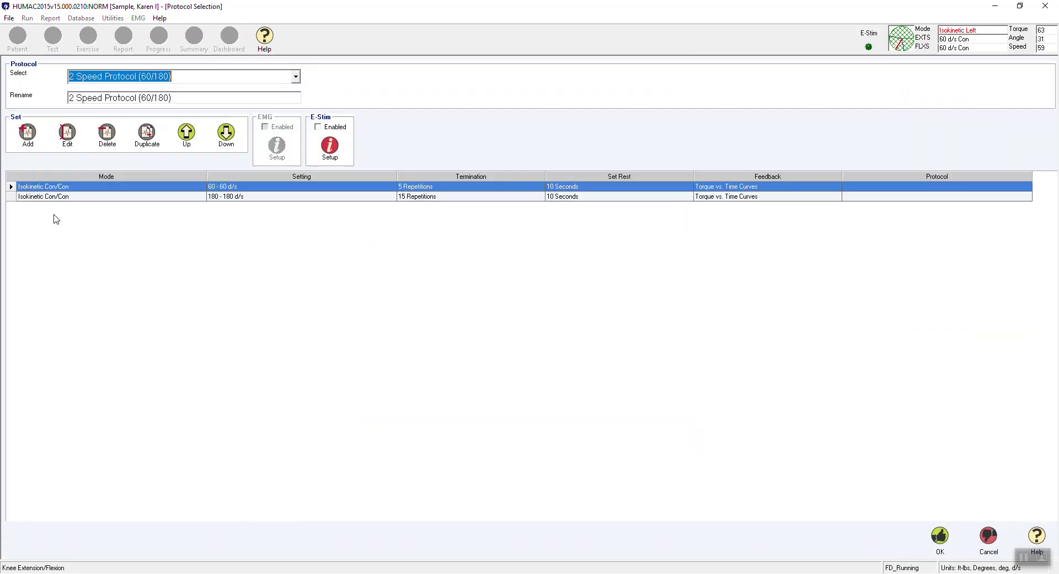
# Load the 2 Speed Protocol (60/180) and delete its 180-180 d/s set.
pyautogui.click(297, 77)
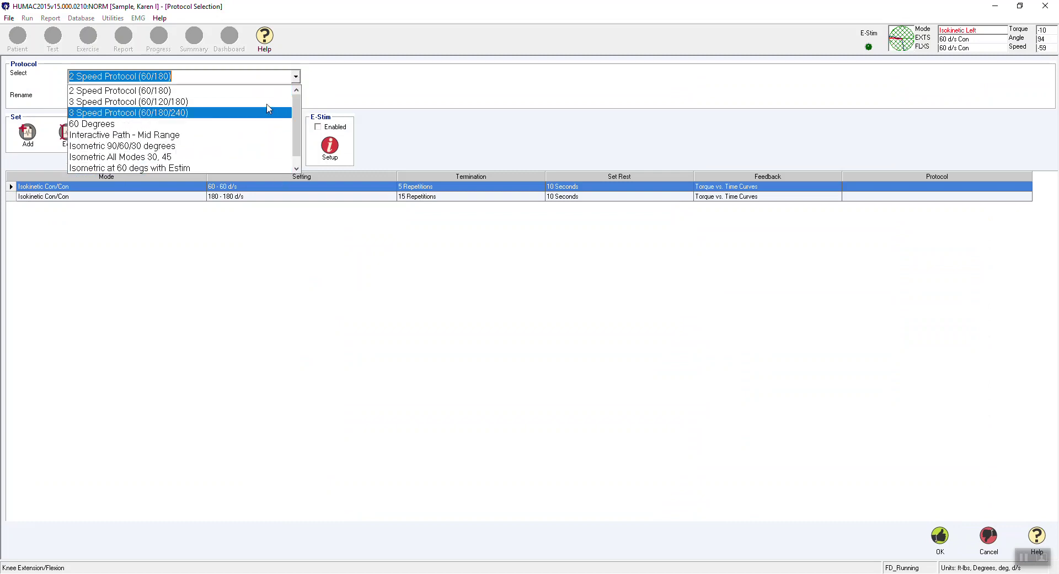
pyautogui.click(265, 91)
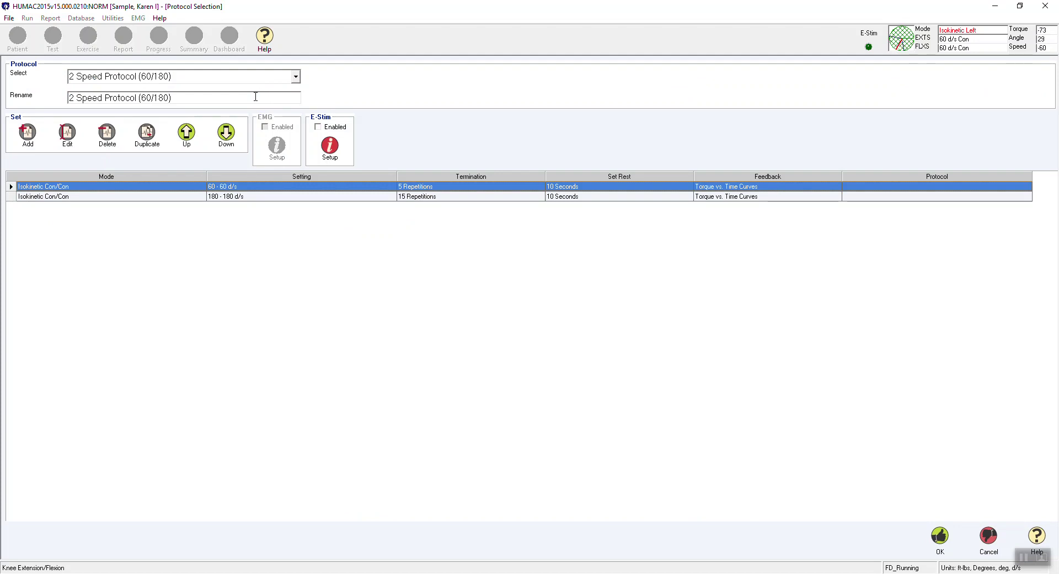
pyautogui.click(68, 132)
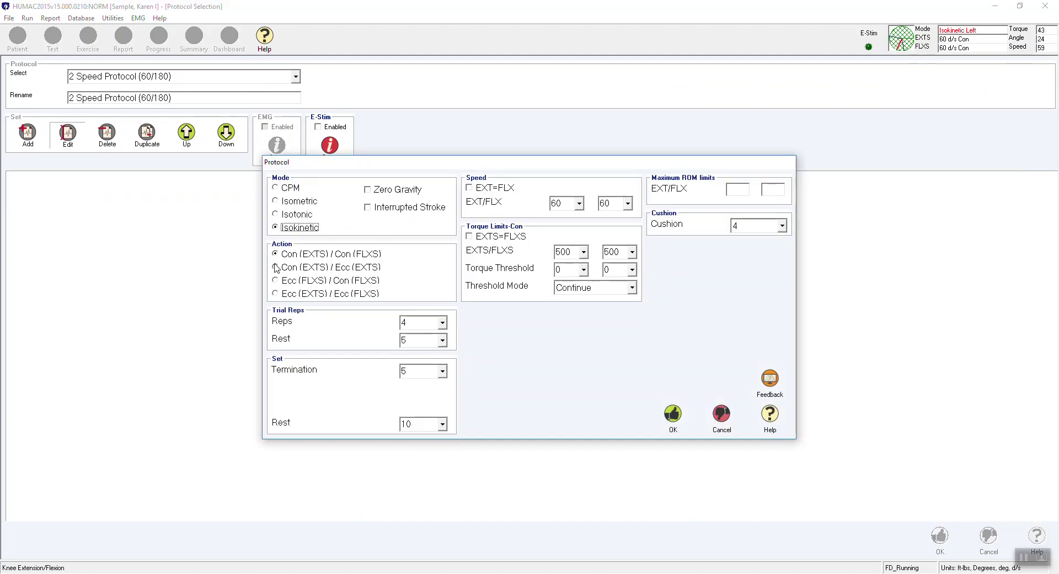
pyautogui.click(735, 424)
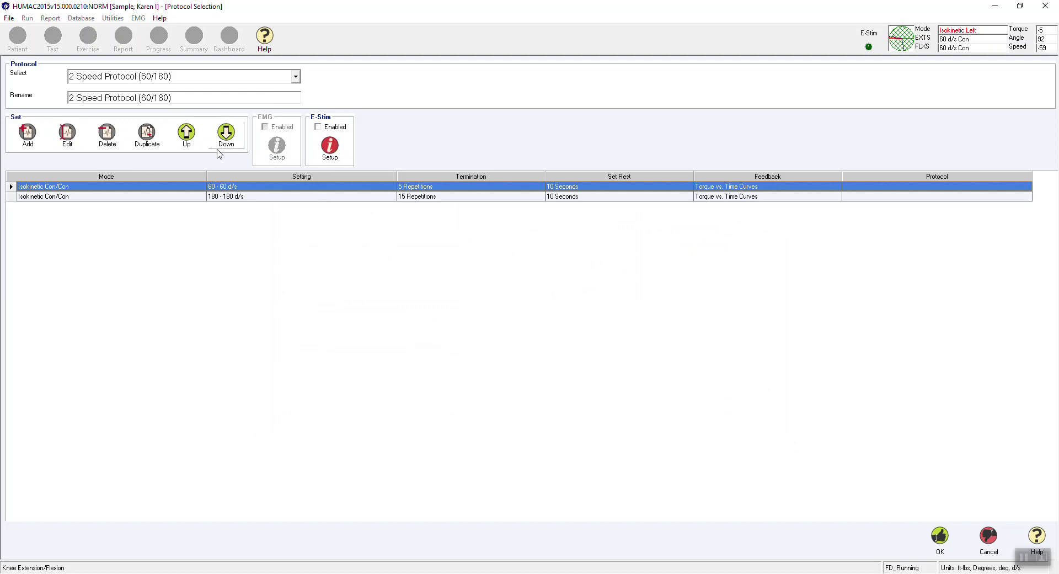
pyautogui.click(196, 197)
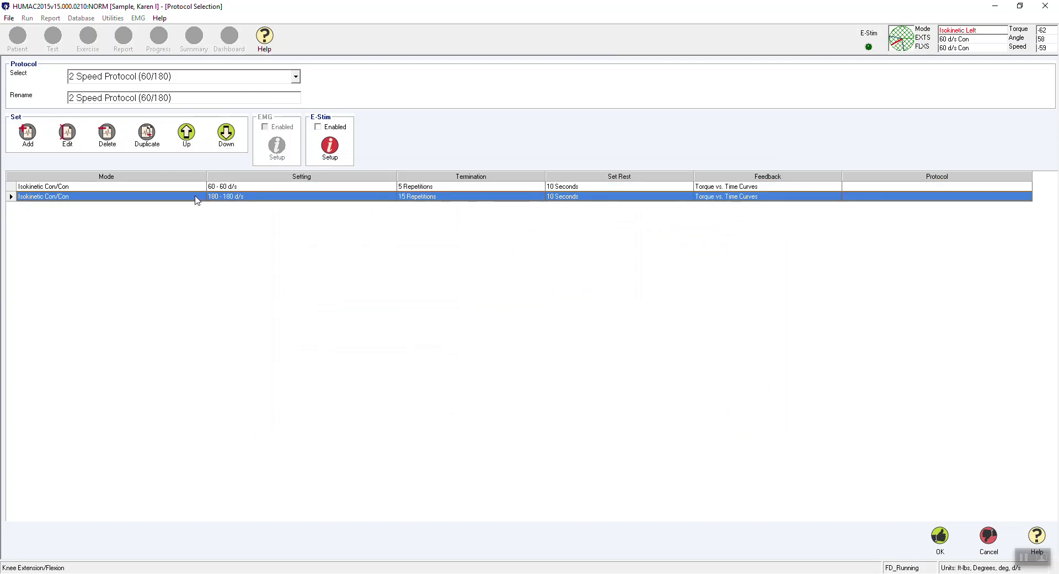
pyautogui.click(109, 135)
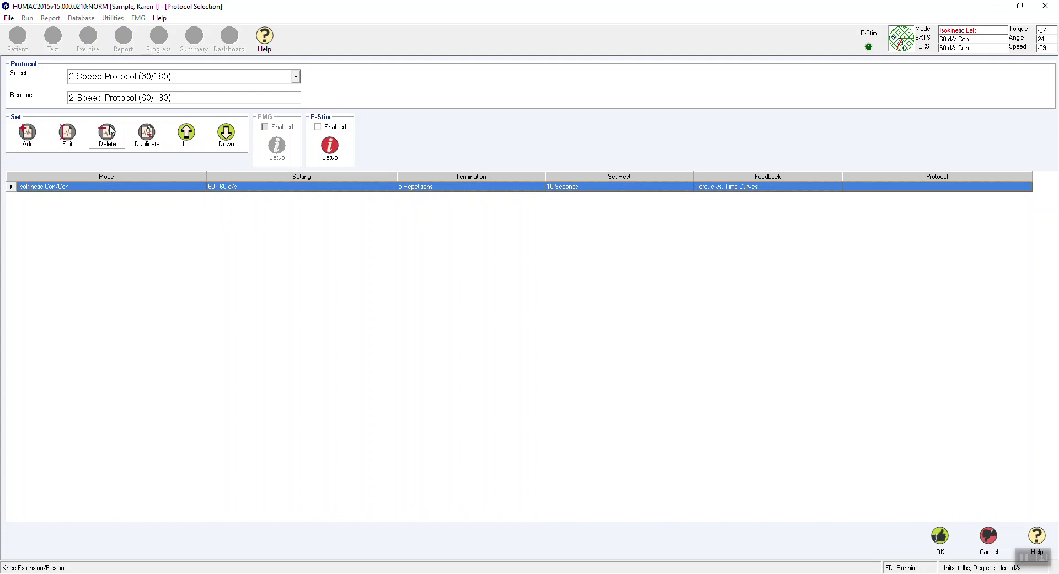
# Rename the protocol to 1 Speed Protocol (60).
pyautogui.click(68, 98)
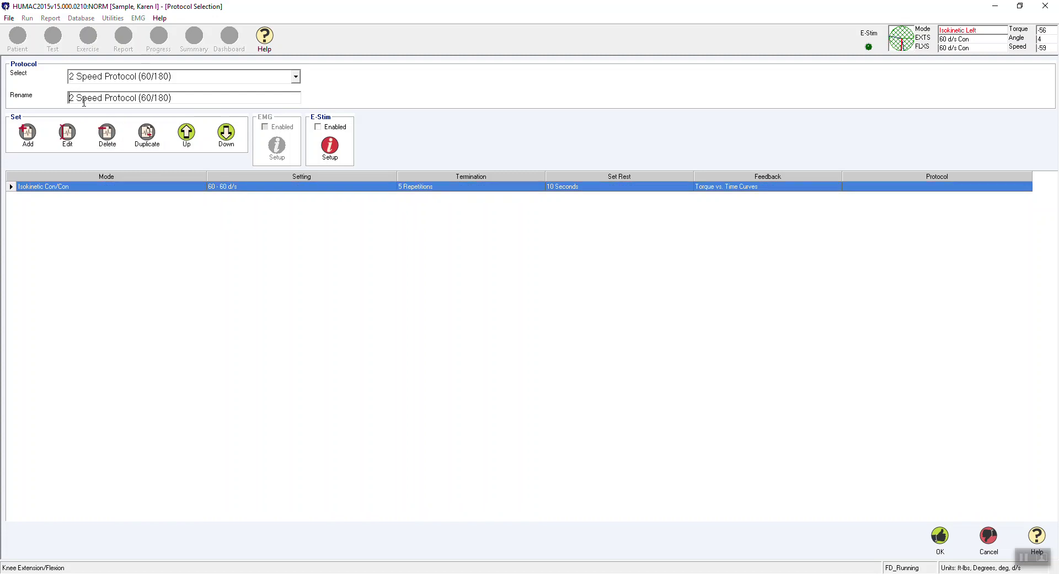
pyautogui.press('Delete')
pyautogui.write('1')
pyautogui.press('Tab')
pyautogui.press('Tab')
pyautogui.press('Tab')
pyautogui.press('Tab')
pyautogui.press('Tab')
pyautogui.click(169, 98)
pyautogui.press('BackSpace')
pyautogui.press('BackSpace')
pyautogui.press('BackSpace')
# Accept the one-set protocol and run a single set on the left side.
pyautogui.click(936, 536)
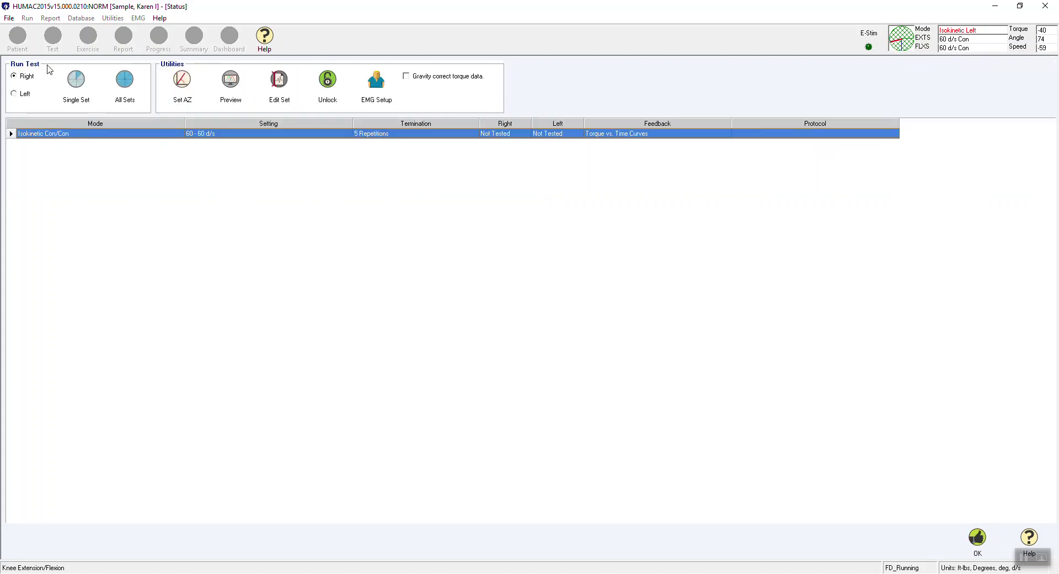
pyautogui.click(29, 93)
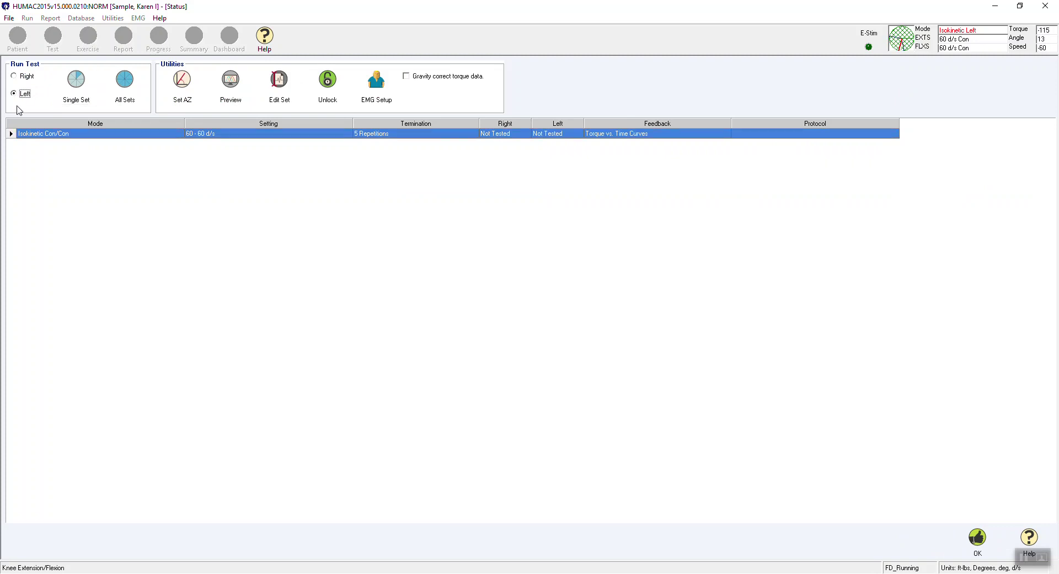
pyautogui.click(71, 93)
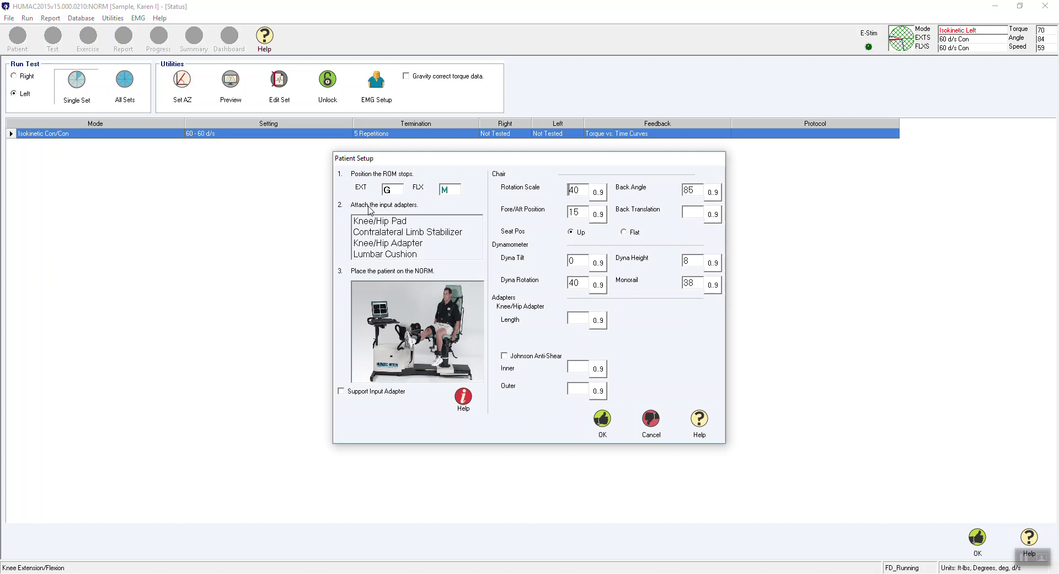
# Review the Knee/Hip Pad and Contralateral Limb Stabilizer pictures and enable Support Input Adapter.
pyautogui.click(367, 224)
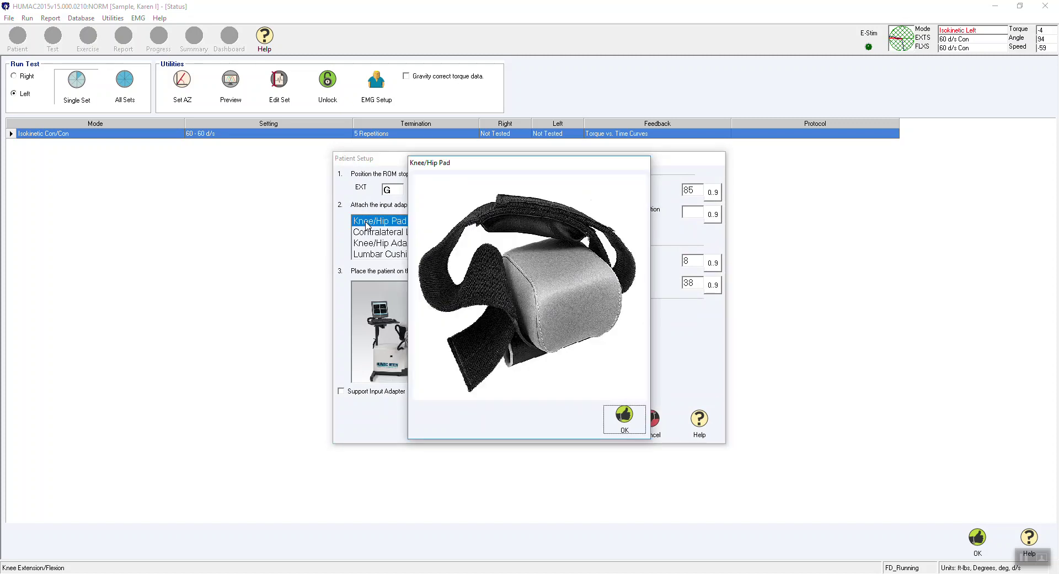
pyautogui.click(618, 416)
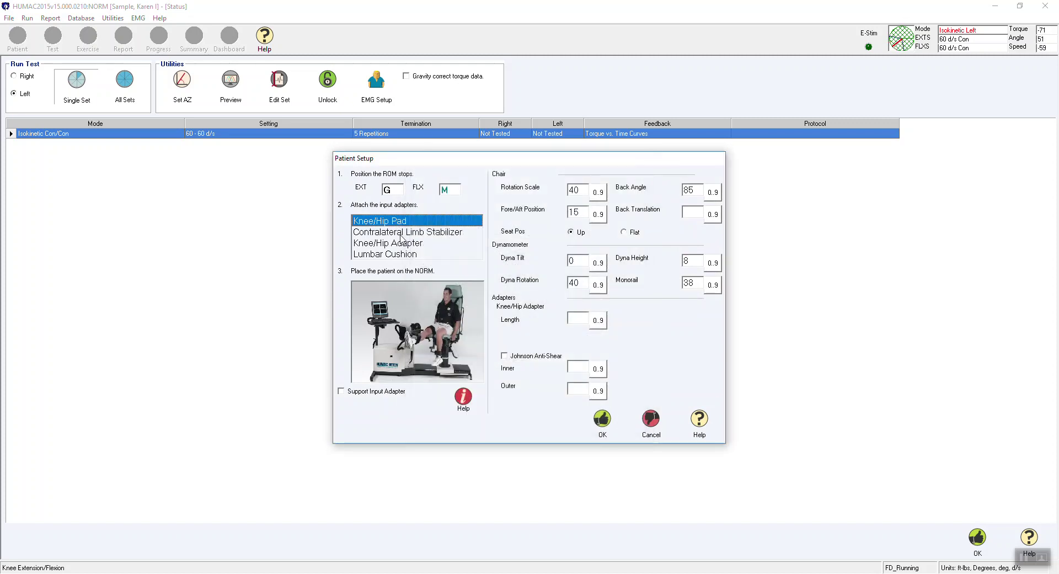
pyautogui.click(426, 236)
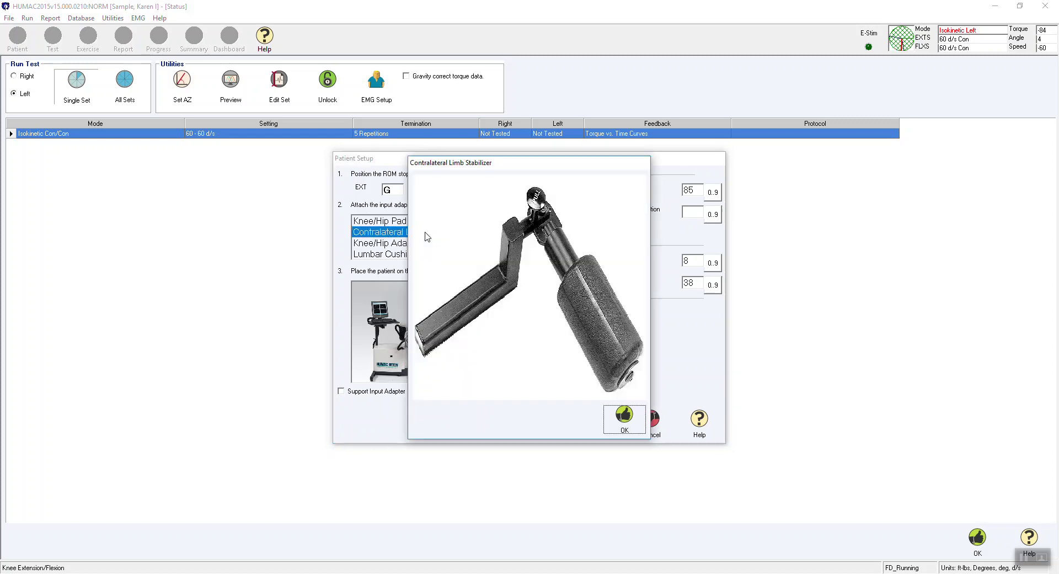
pyautogui.click(625, 420)
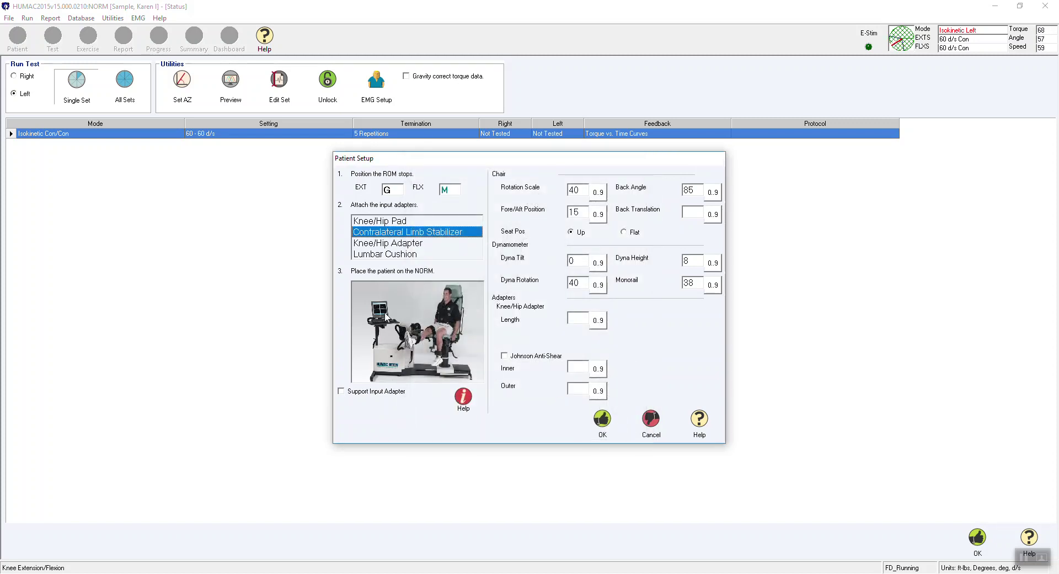
pyautogui.click(340, 392)
pyautogui.click(587, 188)
# Accept the patient setup and set anatomical zero with a 90 offset.
pyautogui.click(601, 421)
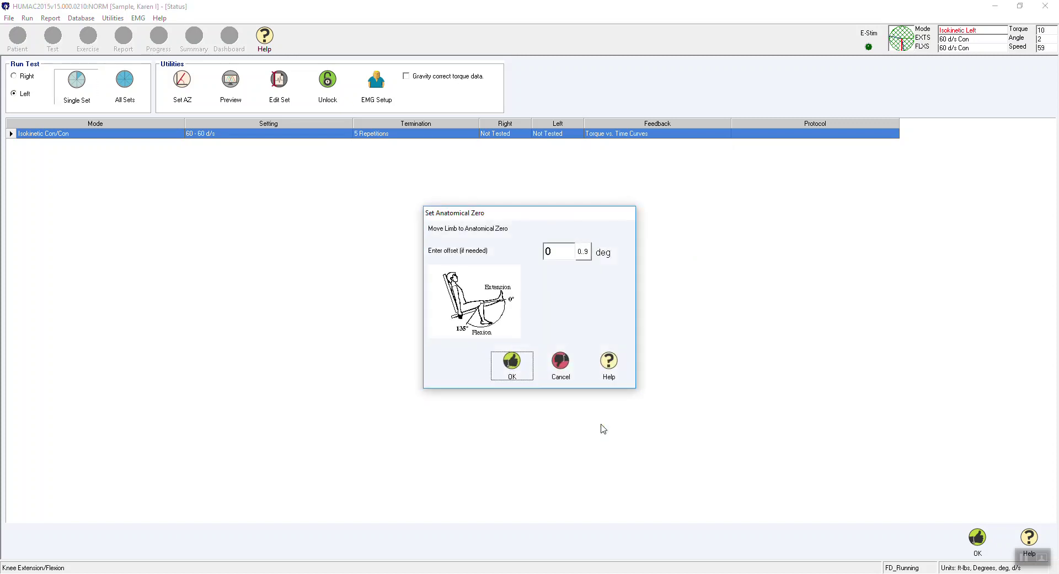
pyautogui.click(559, 250)
pyautogui.write('90')
pyautogui.click(512, 364)
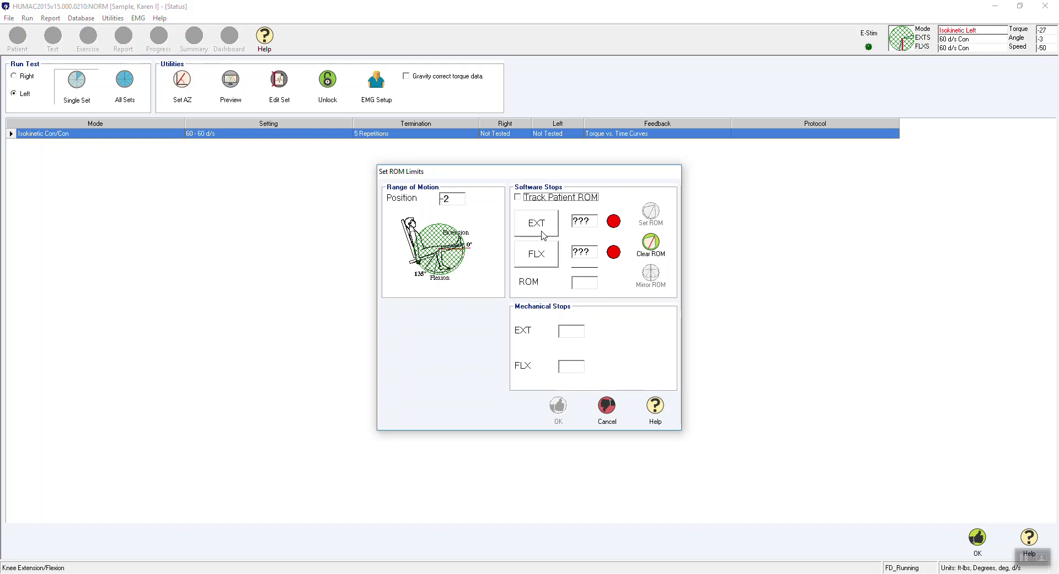
# Track the patient's ROM and record limits of EXT -3, FLX 99 (102 degrees).
pyautogui.click(549, 200)
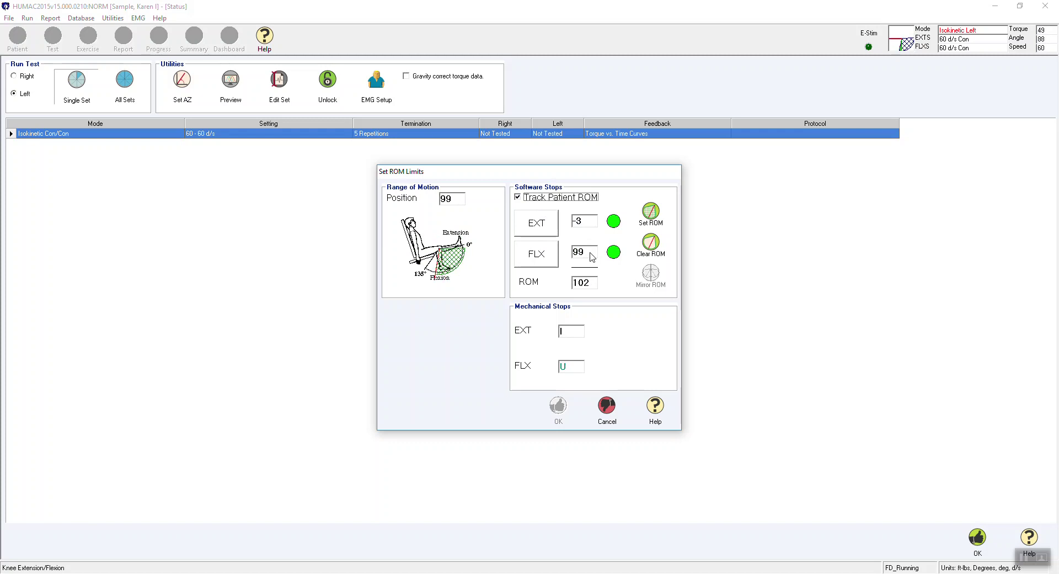
pyautogui.click(650, 222)
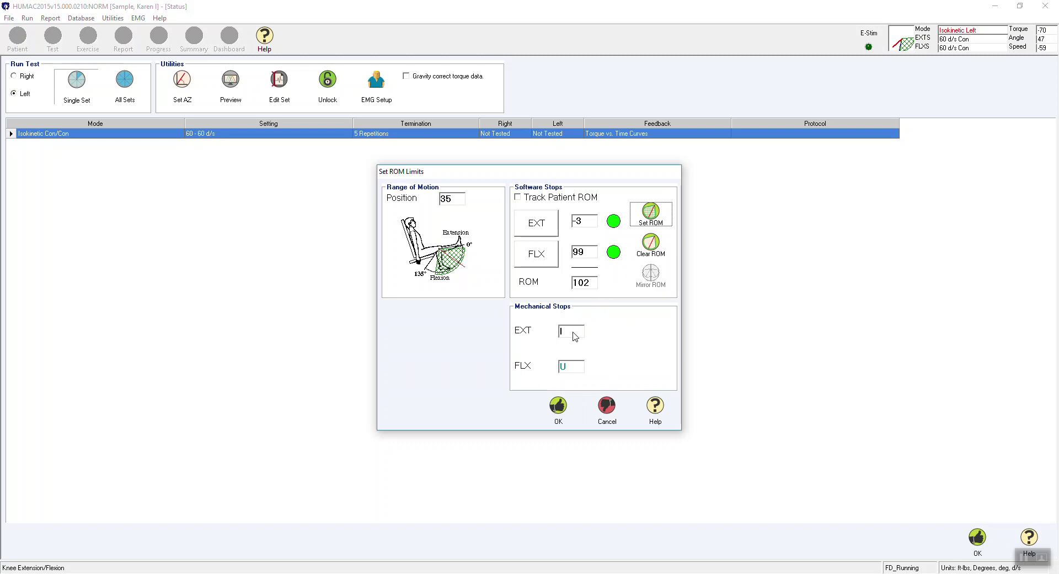
pyautogui.click(560, 399)
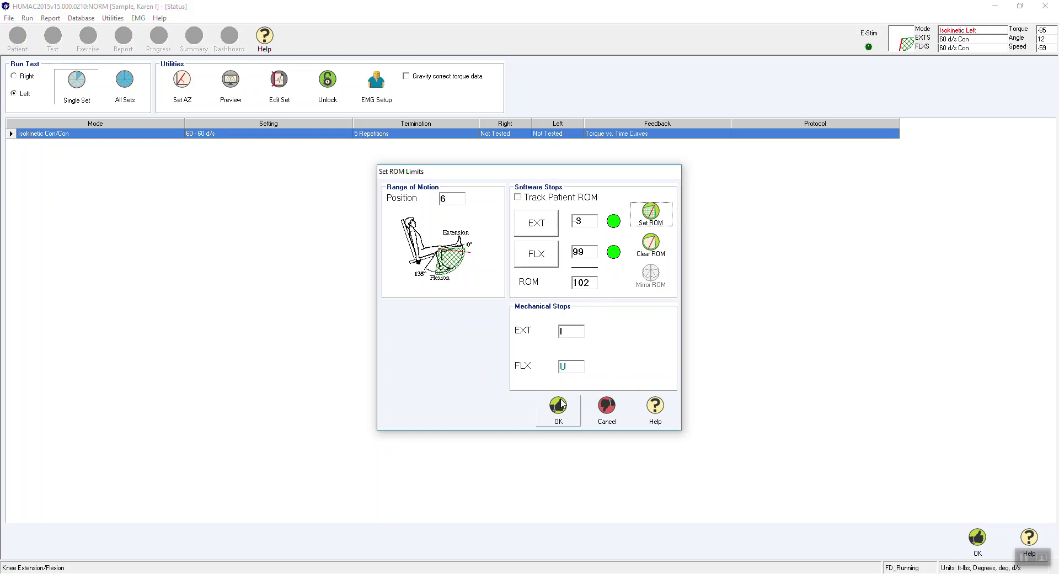